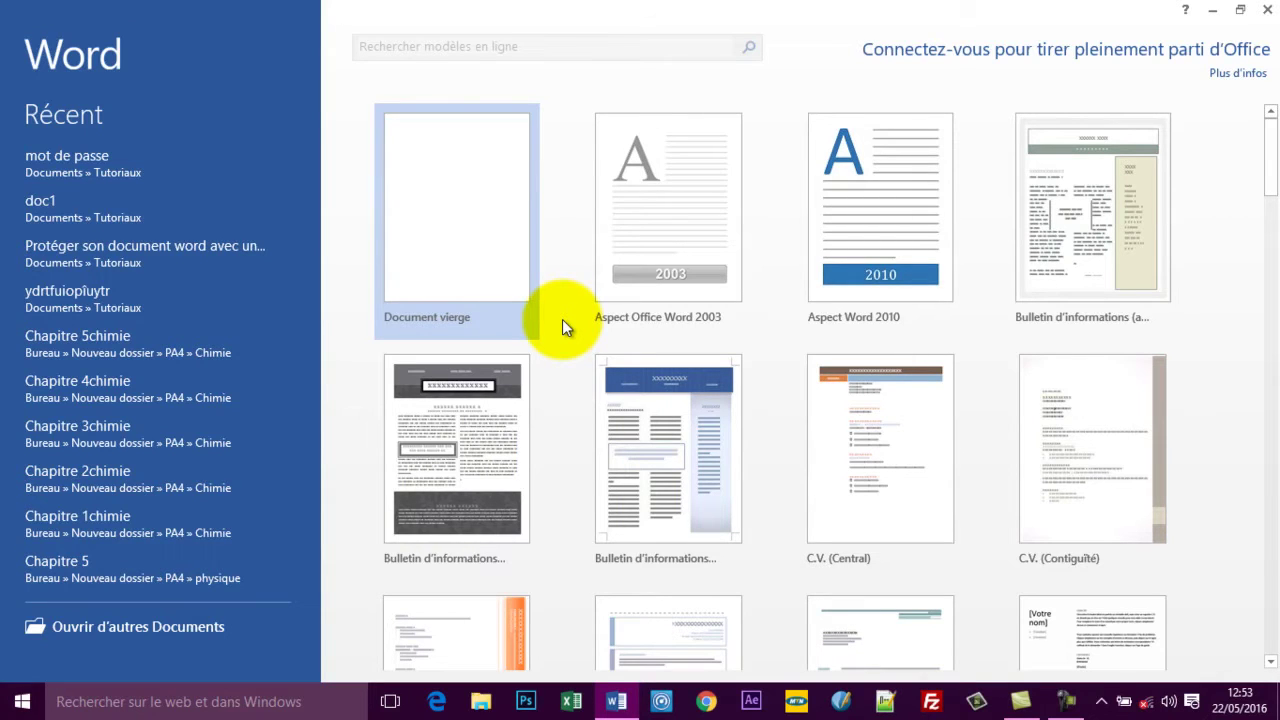
Create a blank document and type 'Comment protéger mon document Word avec un mot de passe'.
click(466, 206)
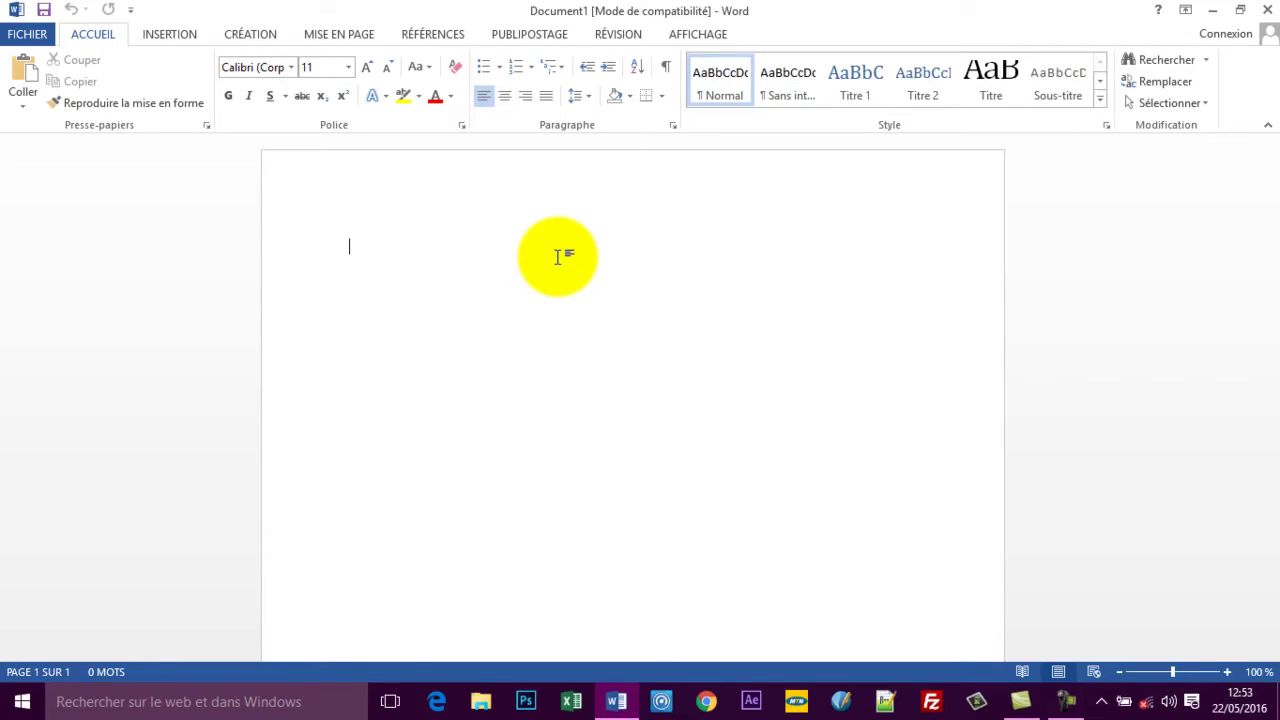
text(Comment pre)
key(BackSpace)
text(o)
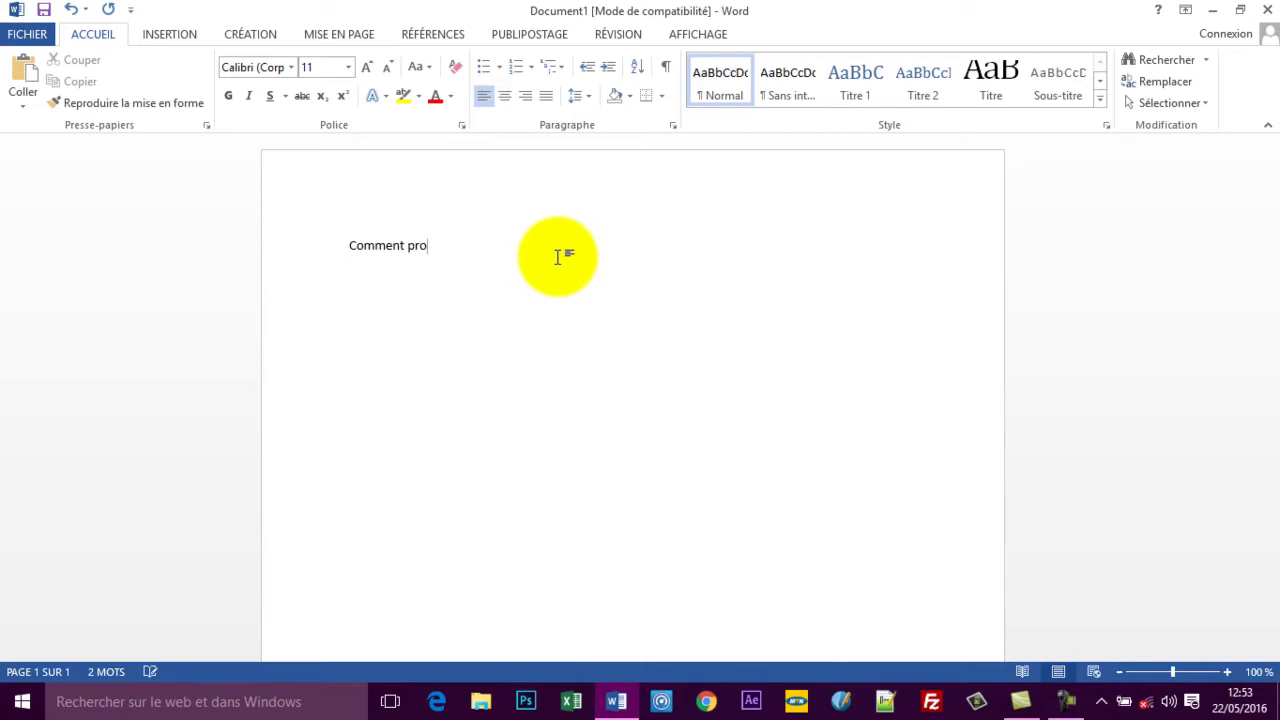
text(téger mon document Word avec un mot de passe)
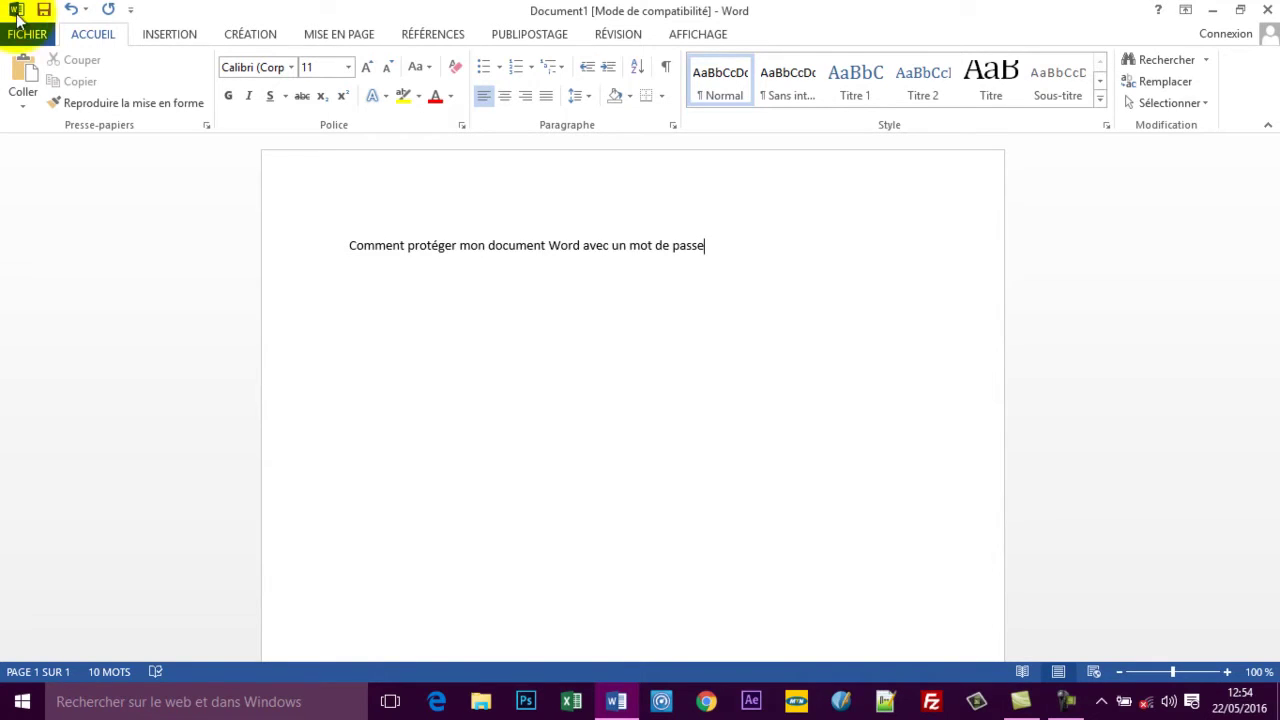
Show Document1's FICHIER Informations page after a brief look at Enregistrer sous.
click(22, 35)
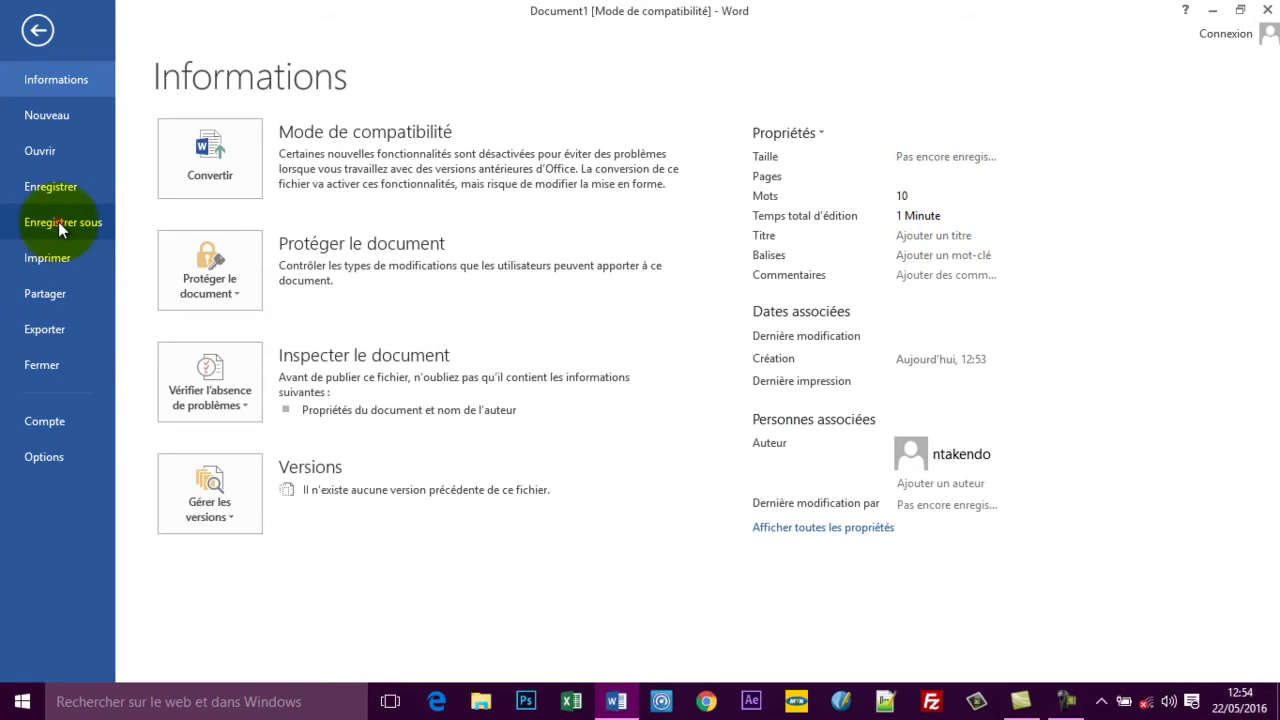
click(58, 225)
click(59, 190)
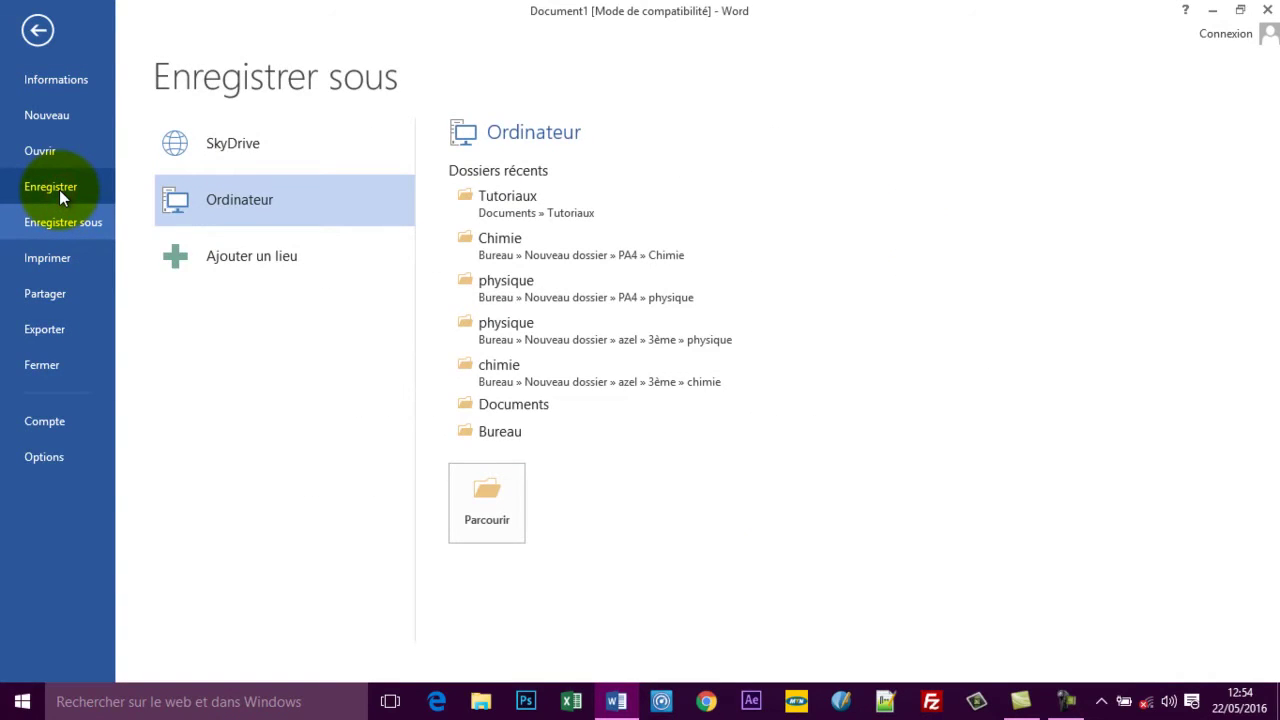
click(64, 80)
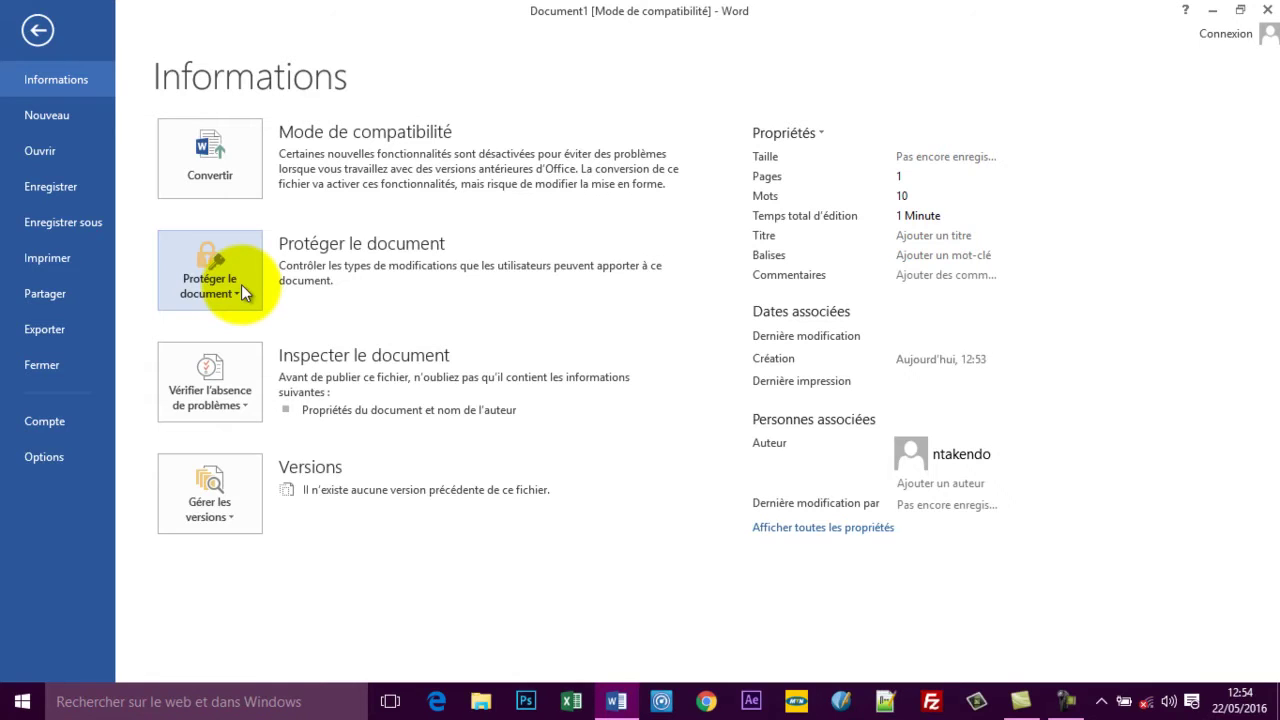
Encrypt the document with a password via Protéger le document, entering and confirming the password.
click(241, 284)
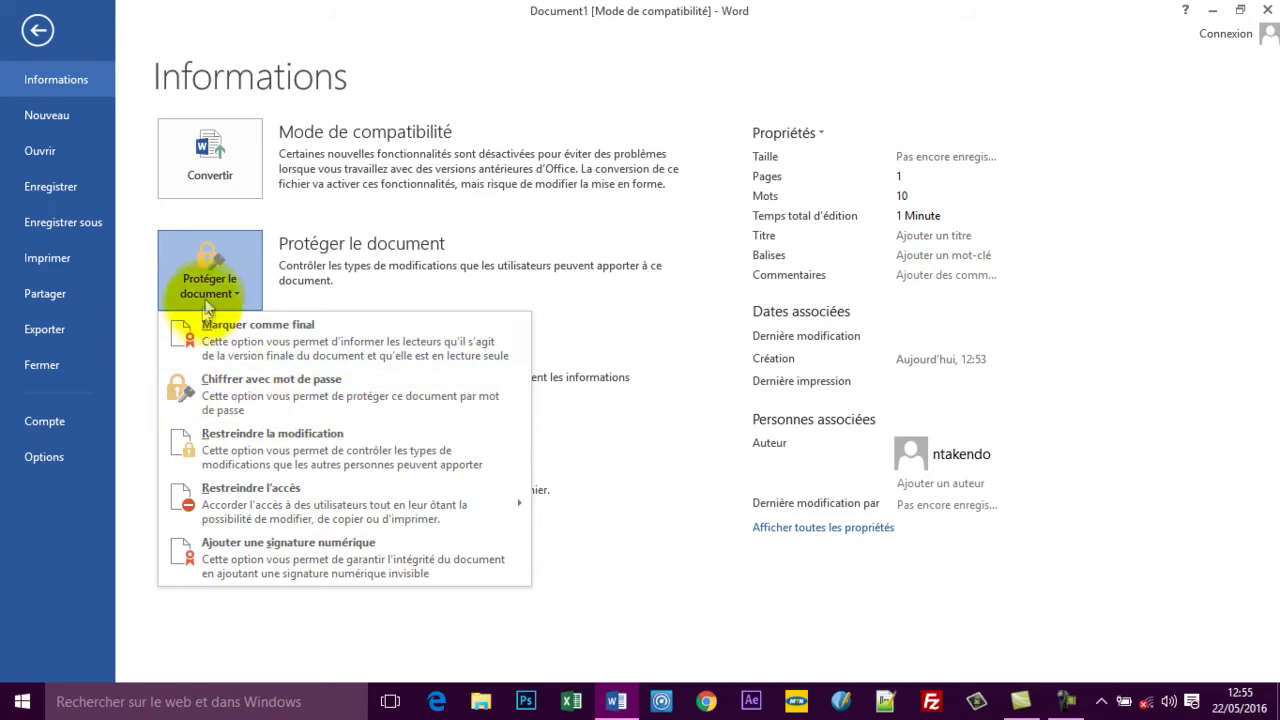
click(246, 398)
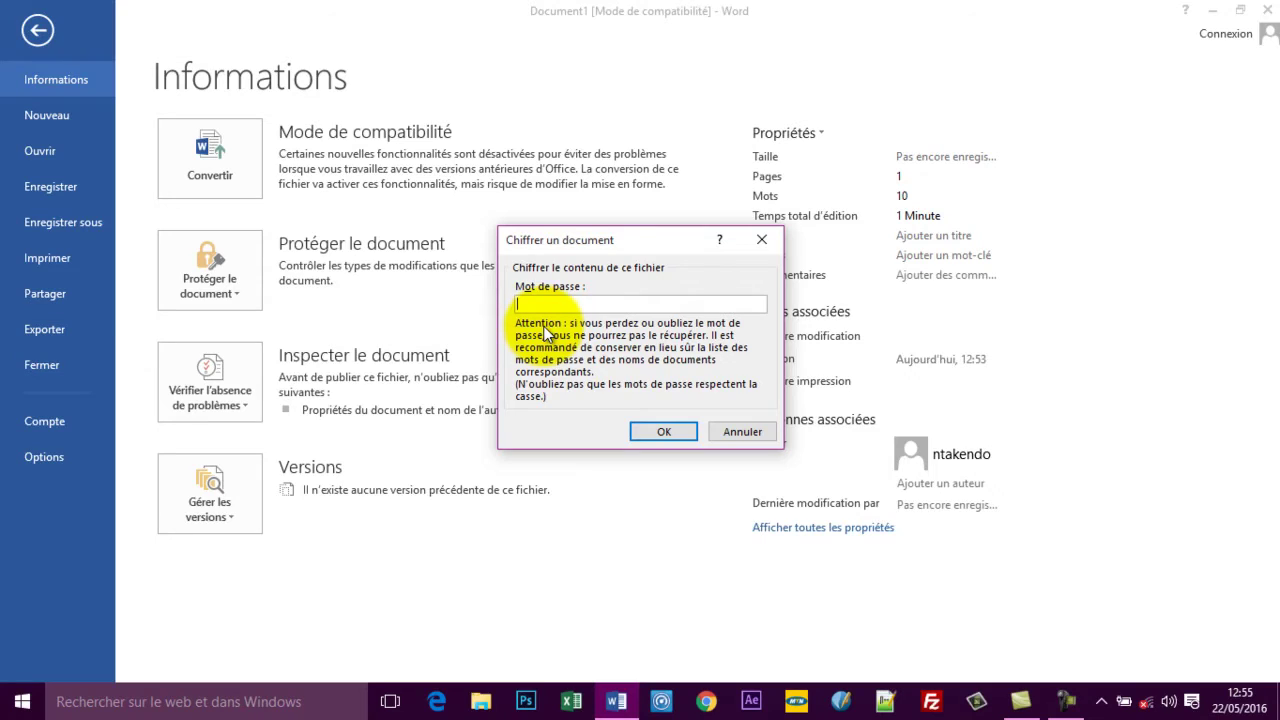
click(546, 303)
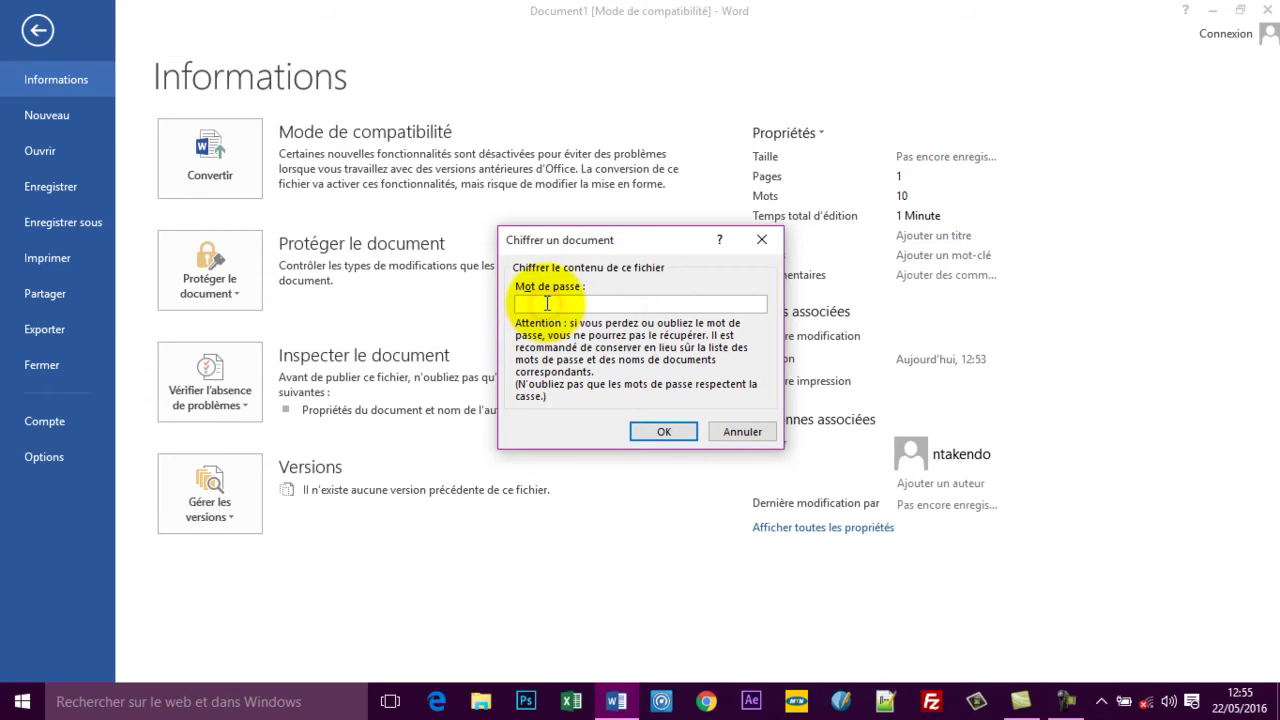
text(•••••)
click(655, 433)
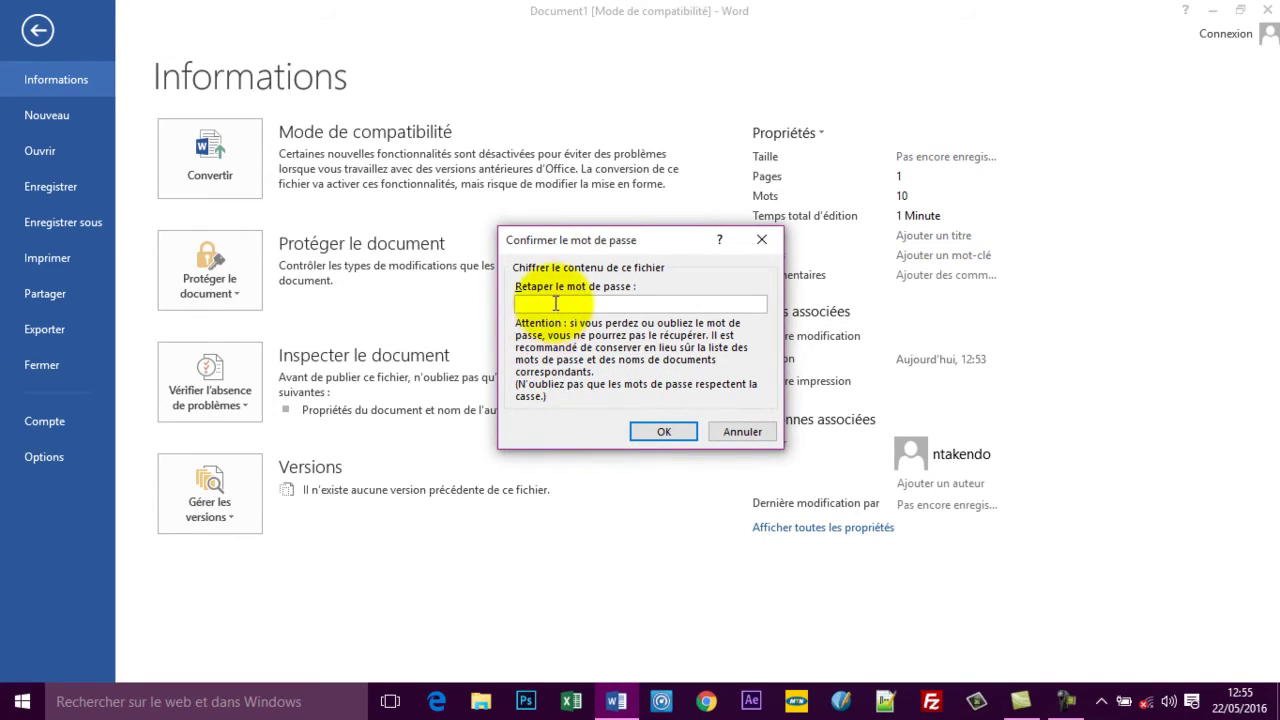
text(•••••)
click(663, 432)
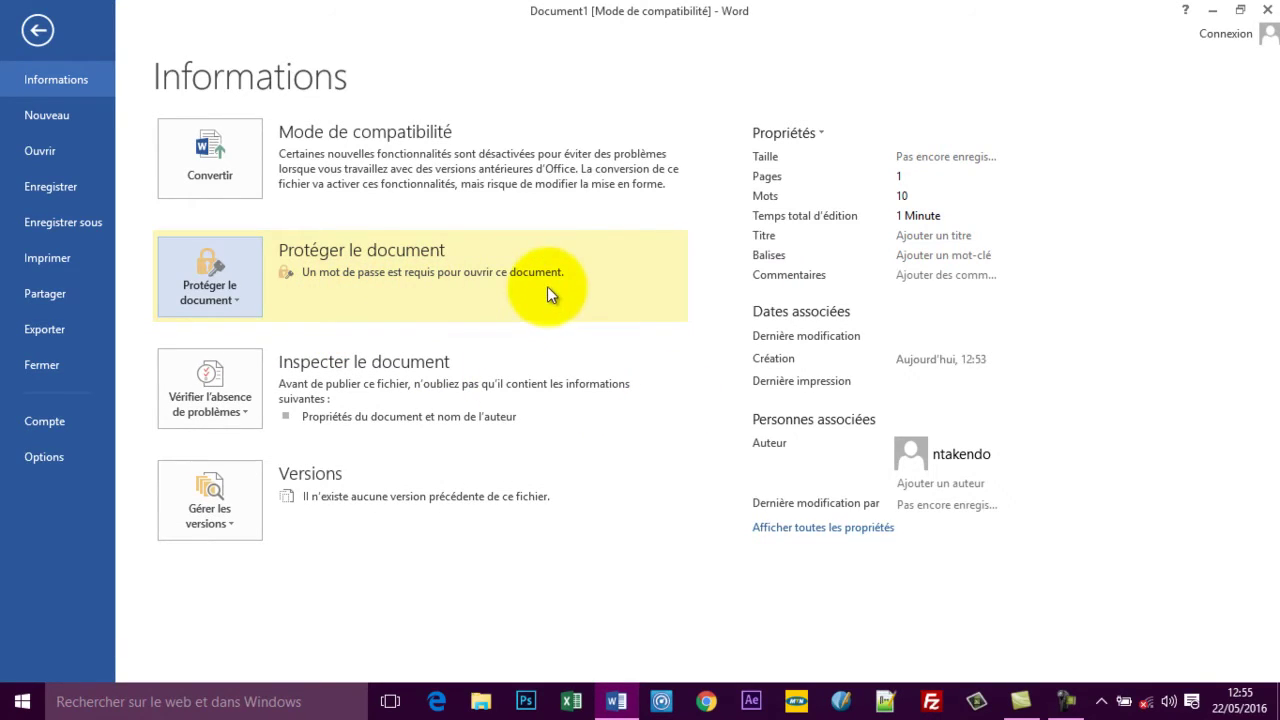
click(36, 34)
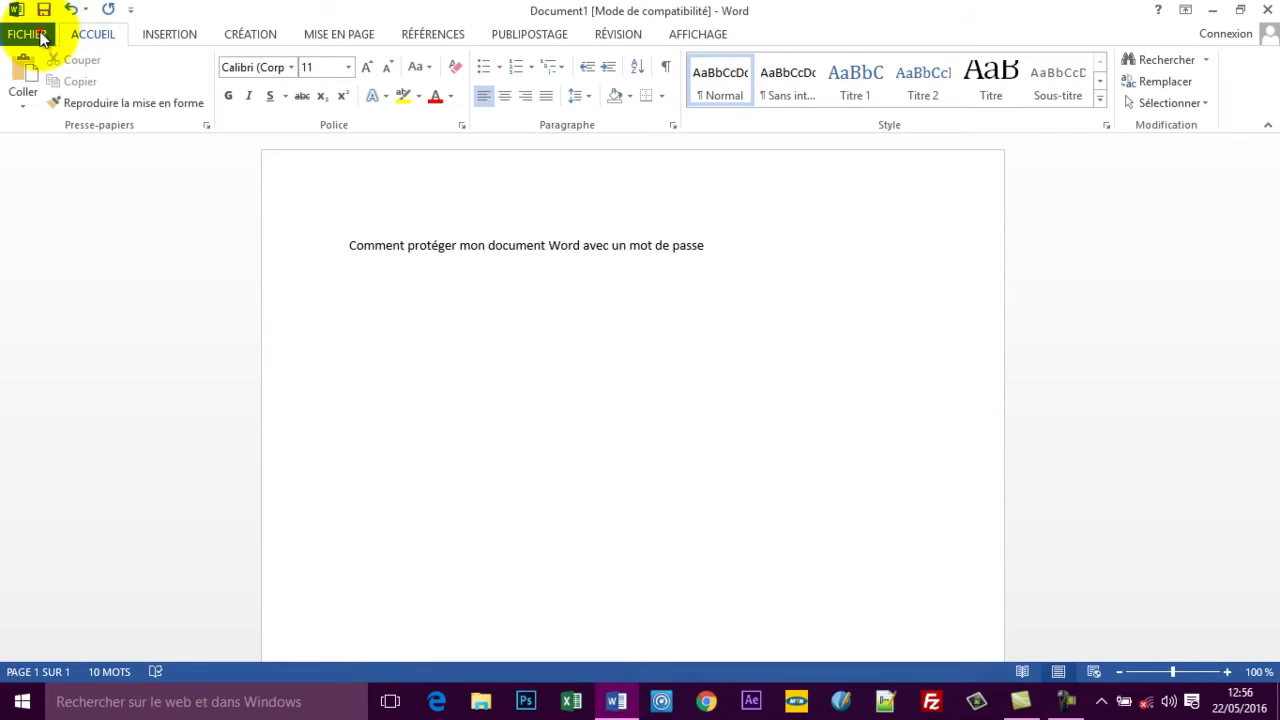
Save the document as 'mot de passe' in the Documents\Tutoriaux folder.
click(40, 35)
click(60, 222)
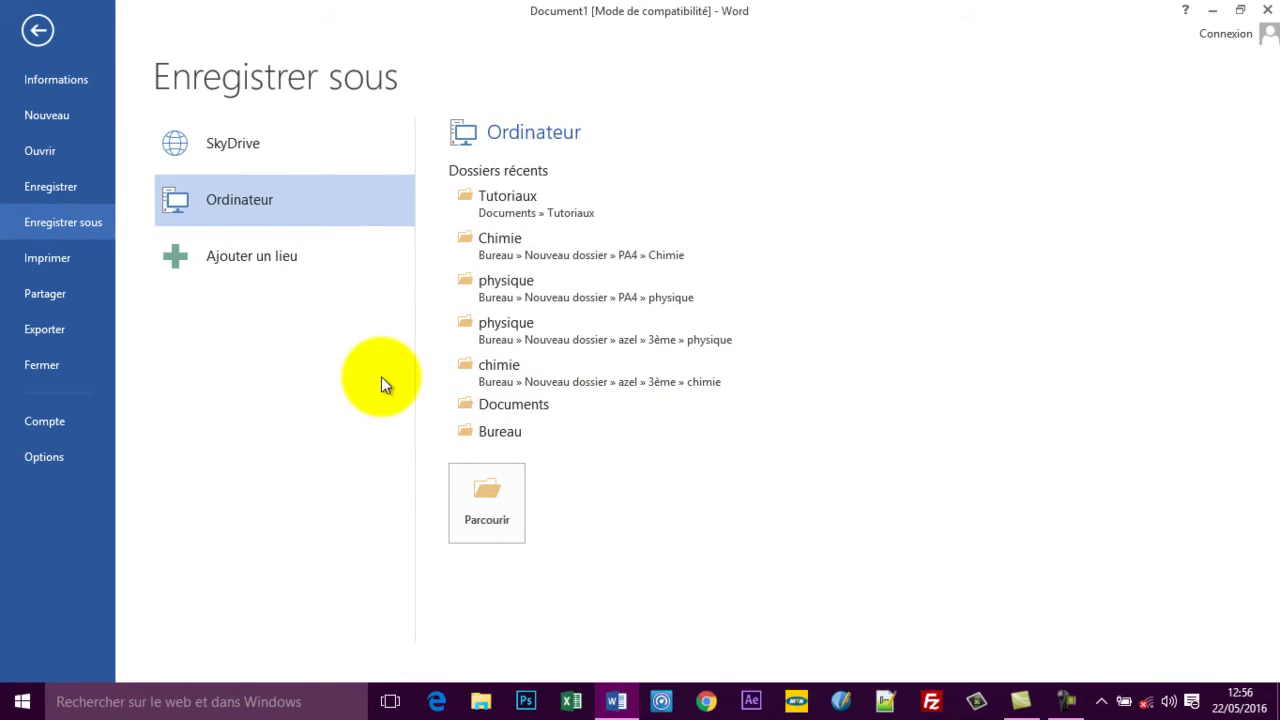
click(500, 404)
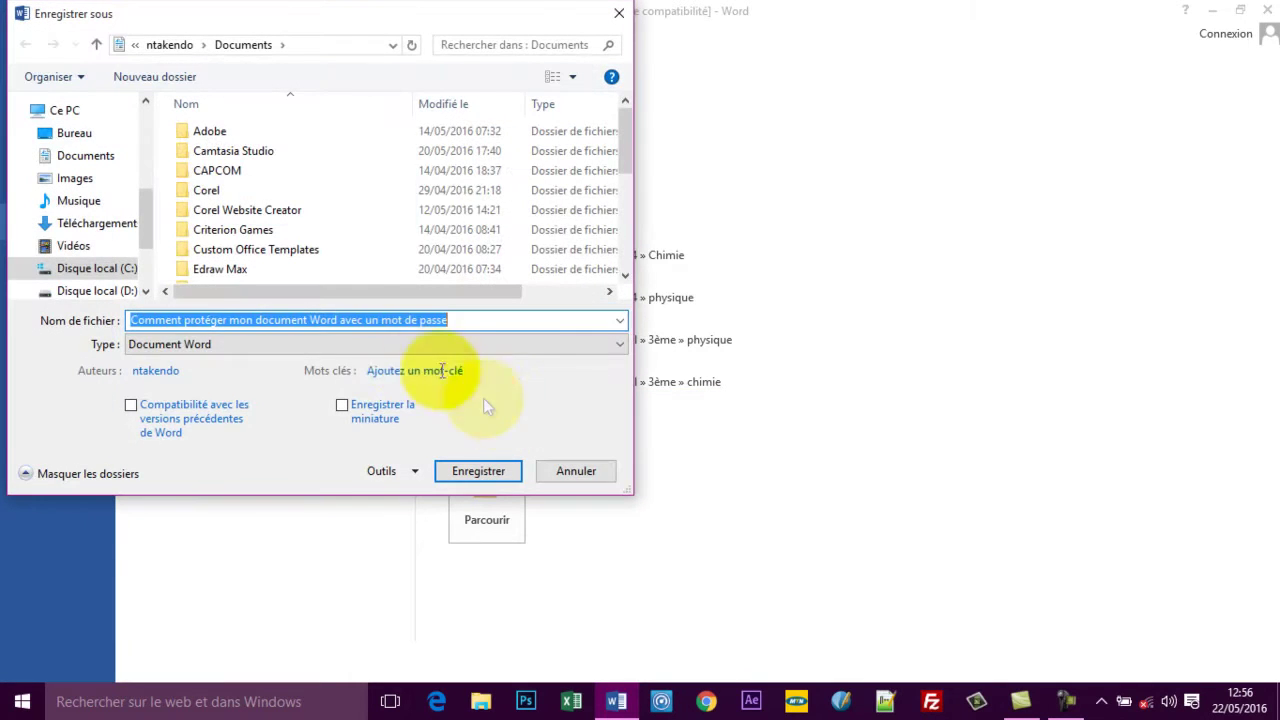
scroll(612, 238, down, 4)
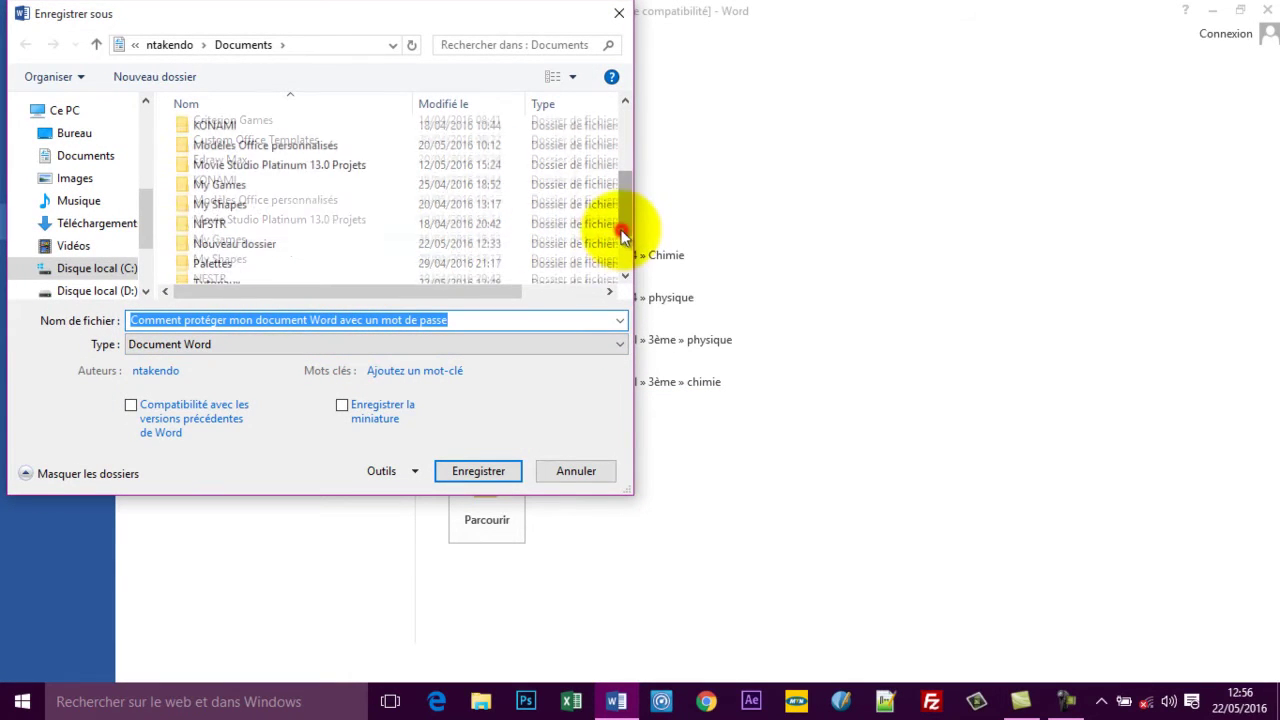
scroll(628, 251, down, 1)
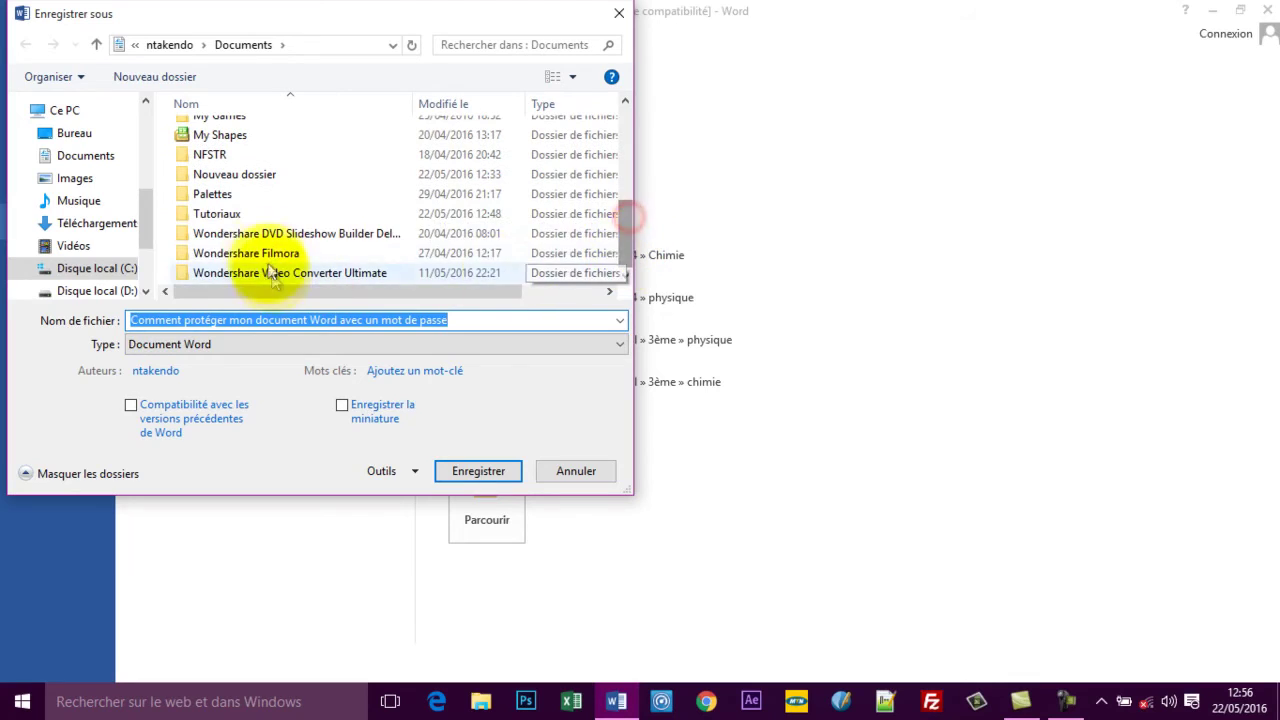
double_click(227, 216)
click(468, 319)
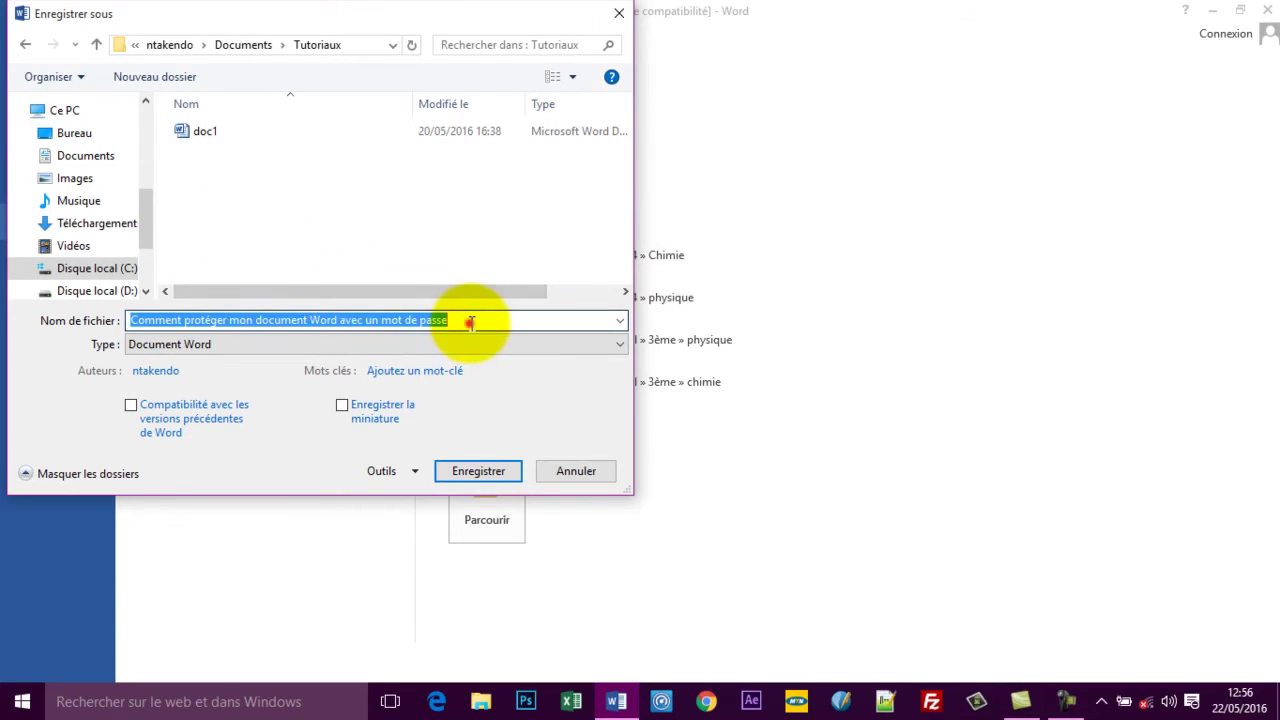
drag(379, 320, 117, 322)
key(BackSpace)
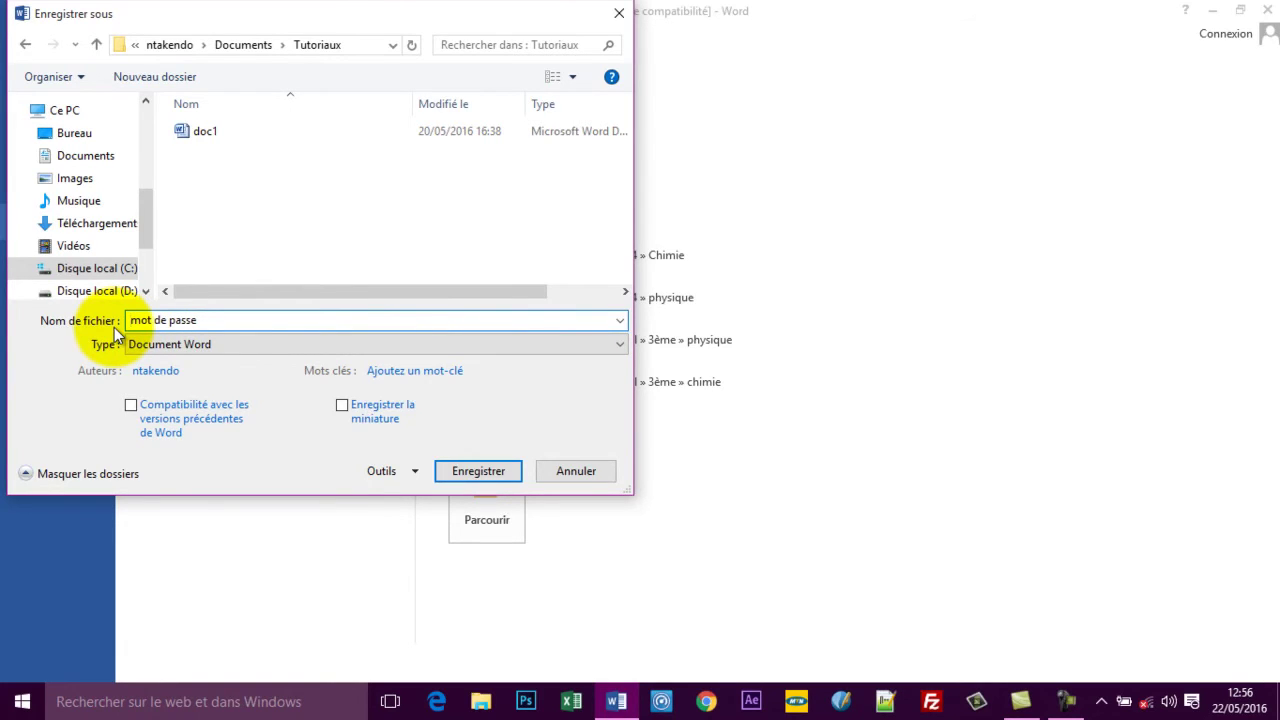
click(458, 472)
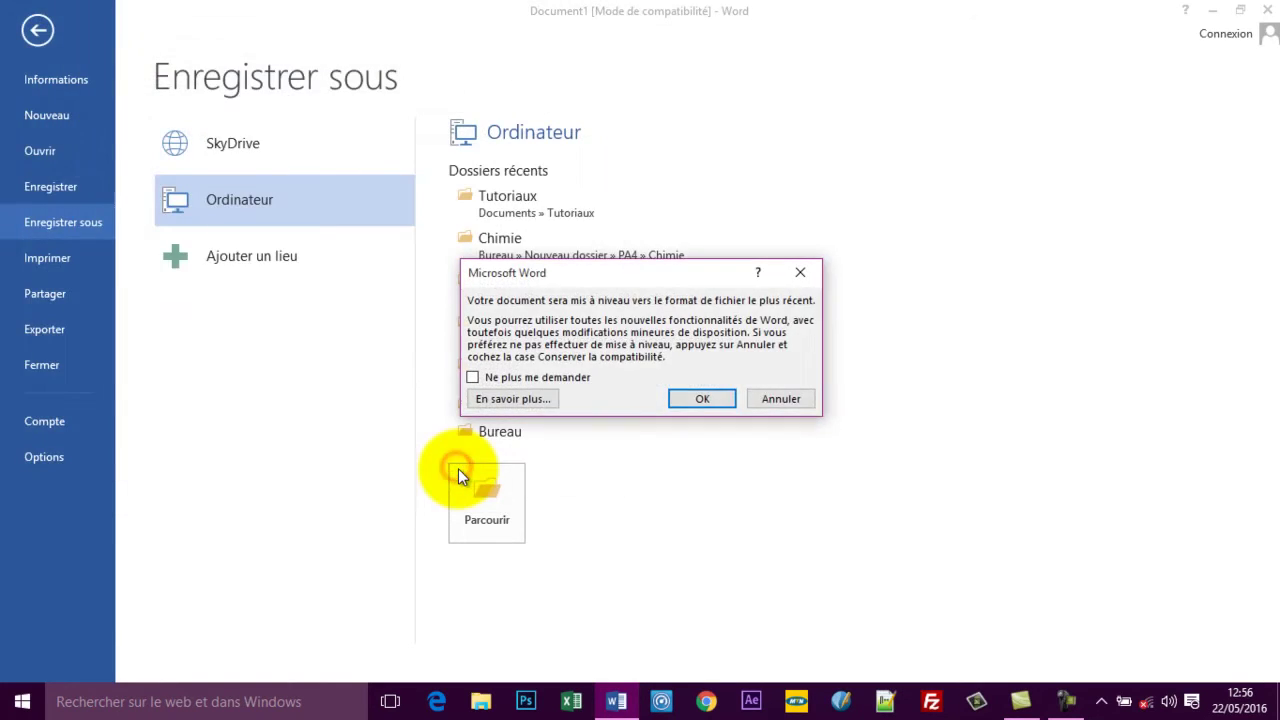
Accept the upgrade to the newer file format and close Word.
click(690, 398)
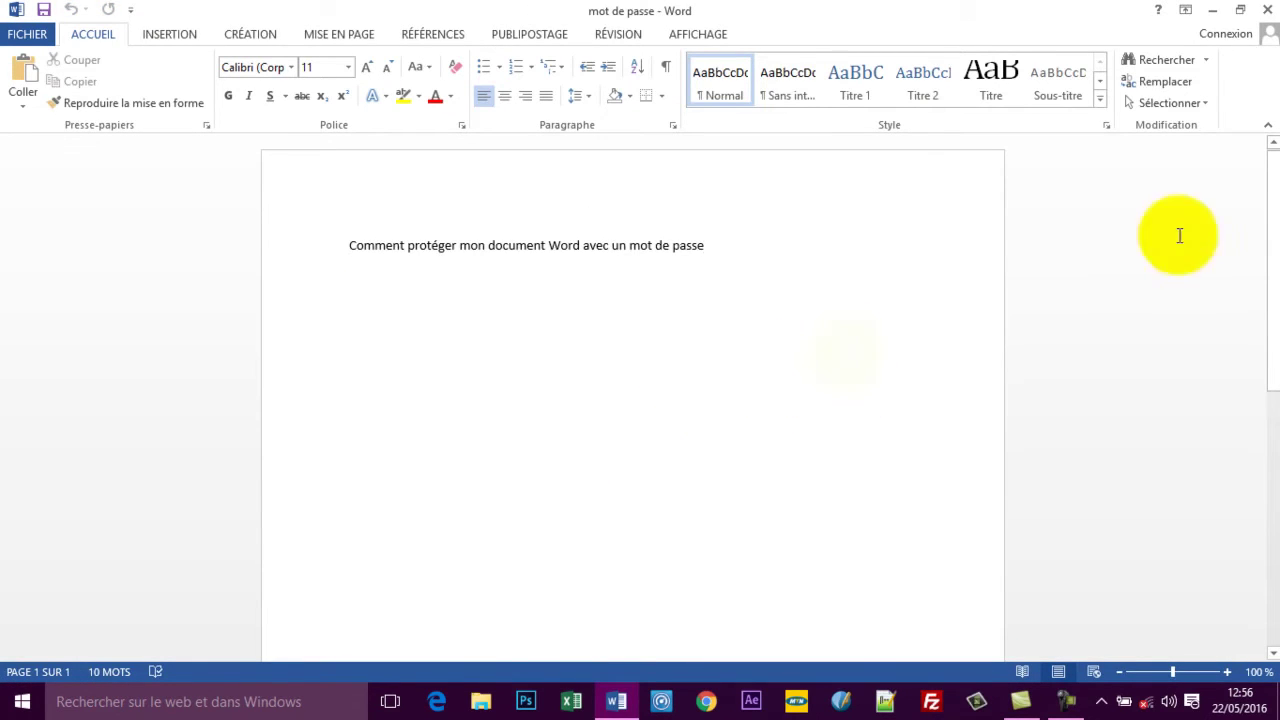
click(1265, 10)
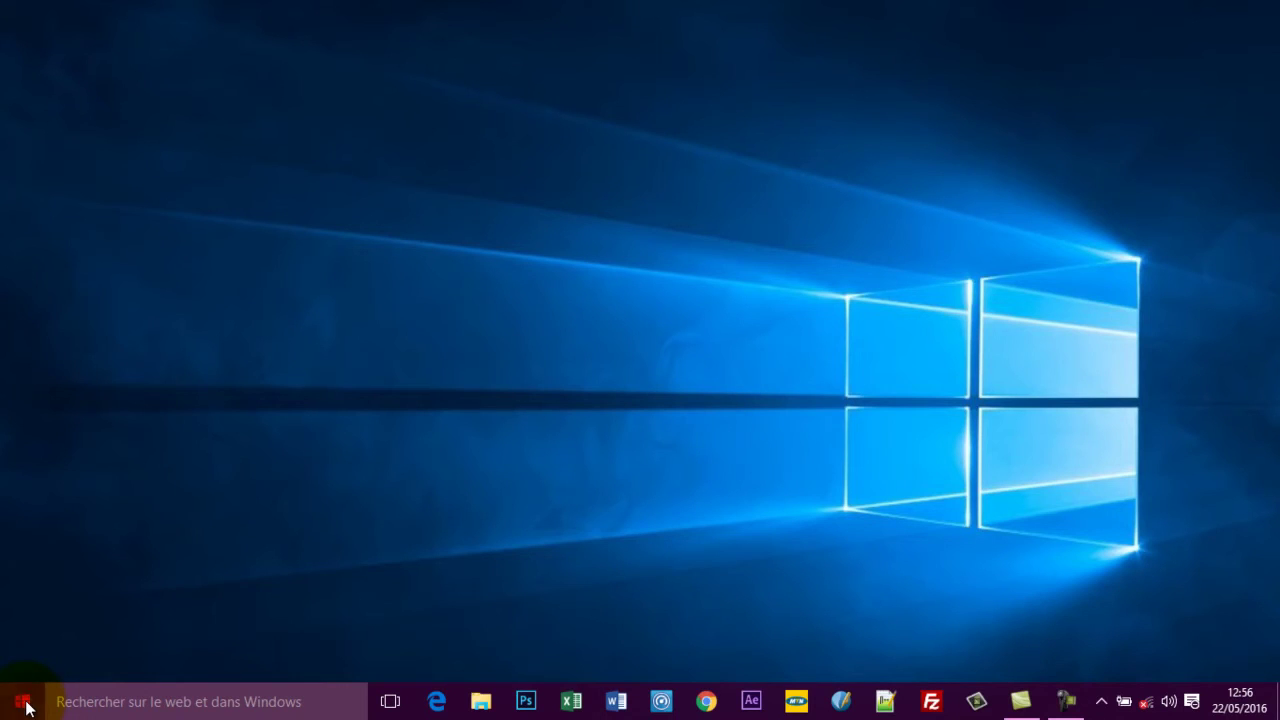
Launch File Explorer from the Start menu, opening on Accès rapide.
click(22, 700)
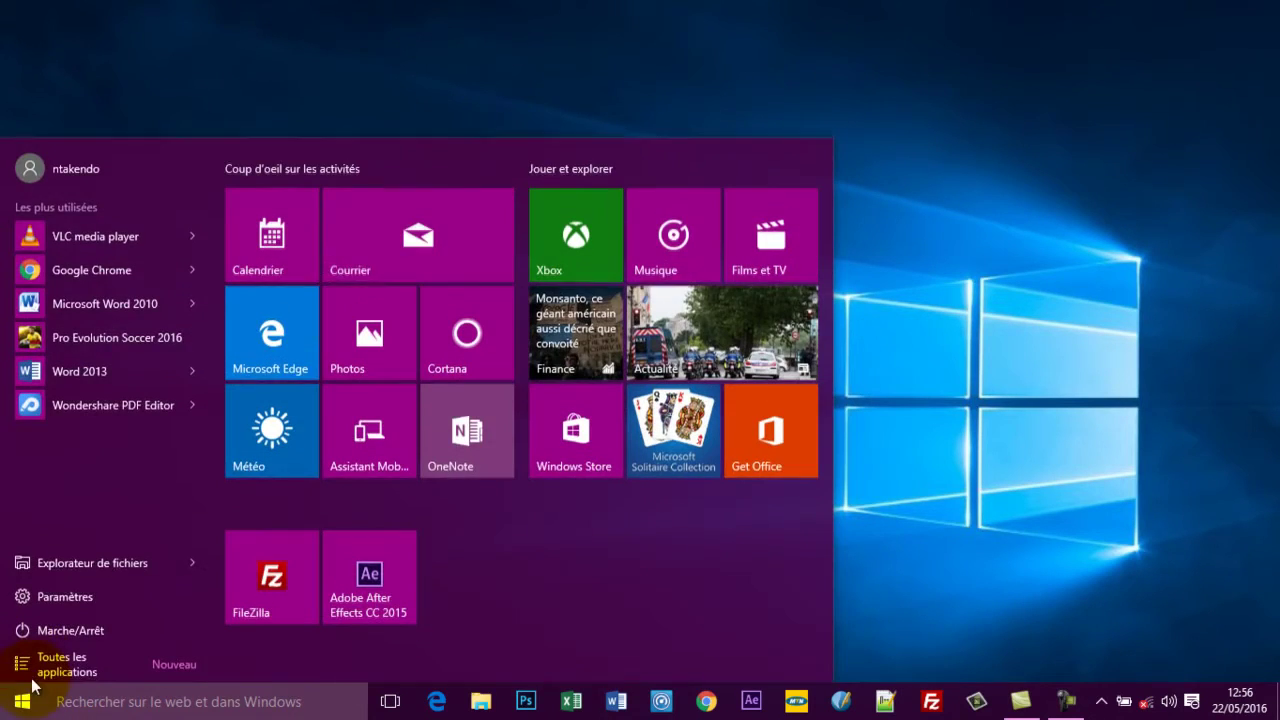
click(72, 563)
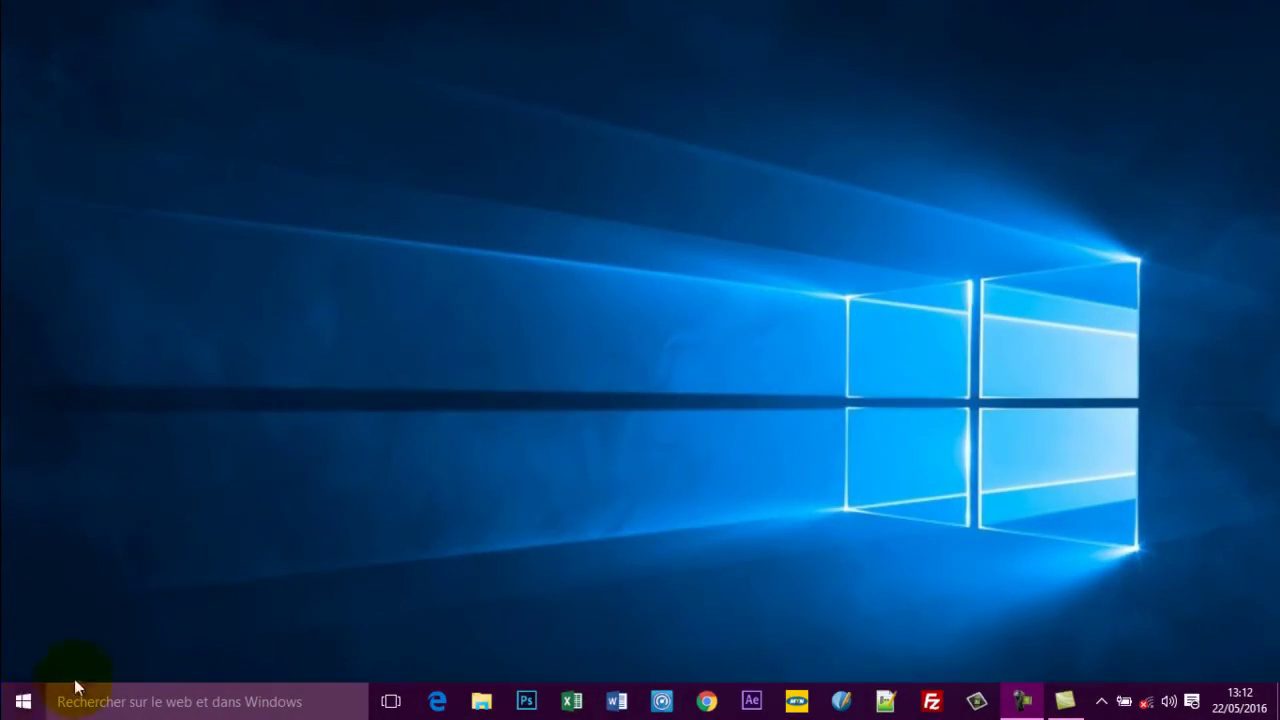
click(22, 706)
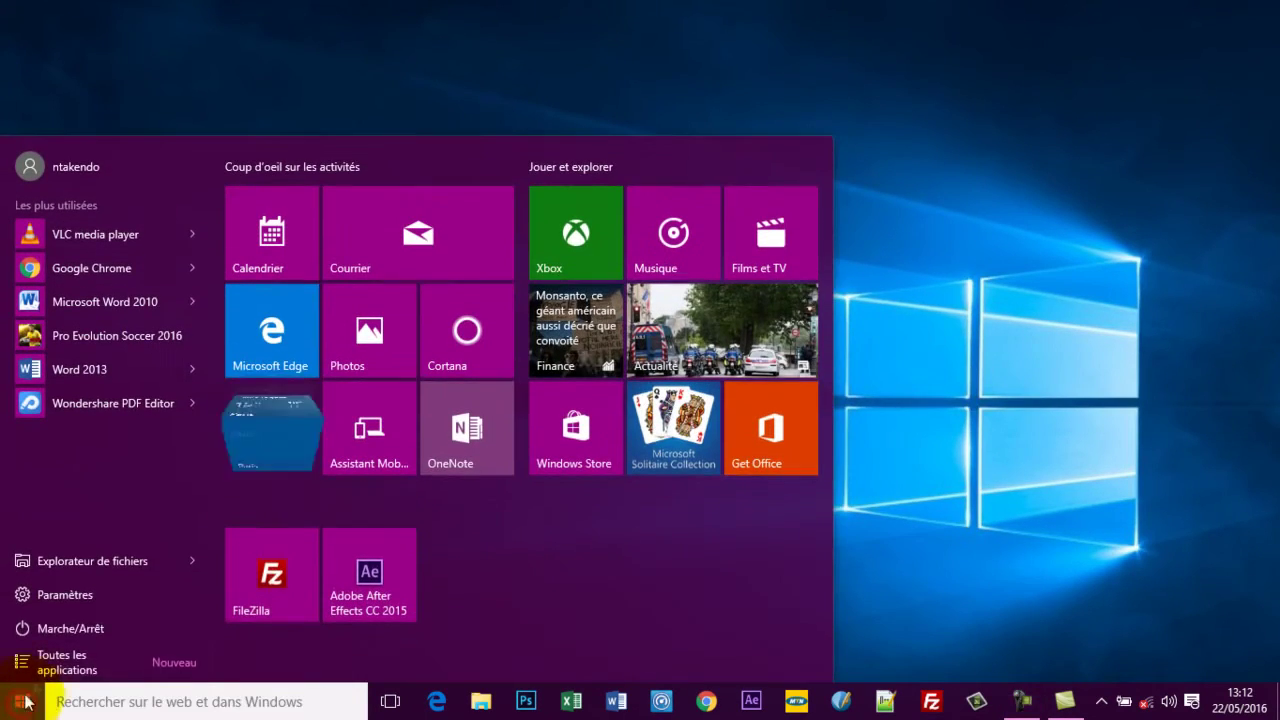
click(66, 561)
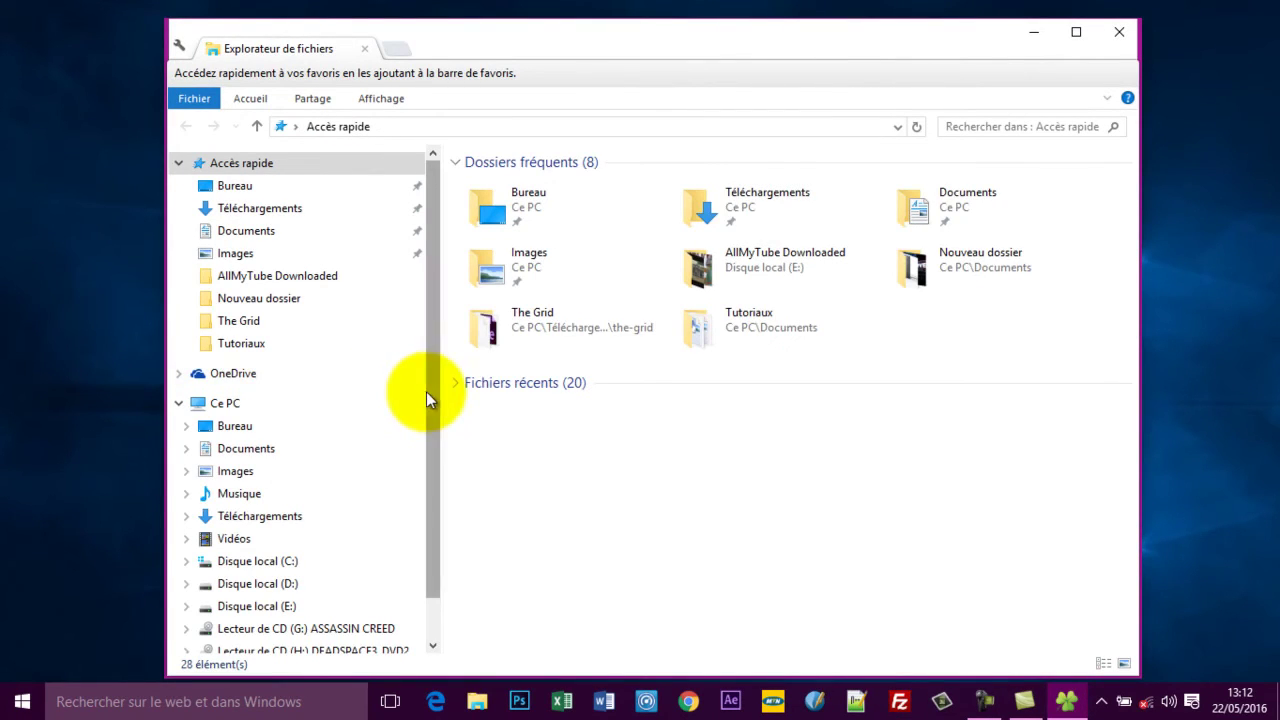
Open the 'mot de passe' file from Documents\Tutoriaux.
click(247, 232)
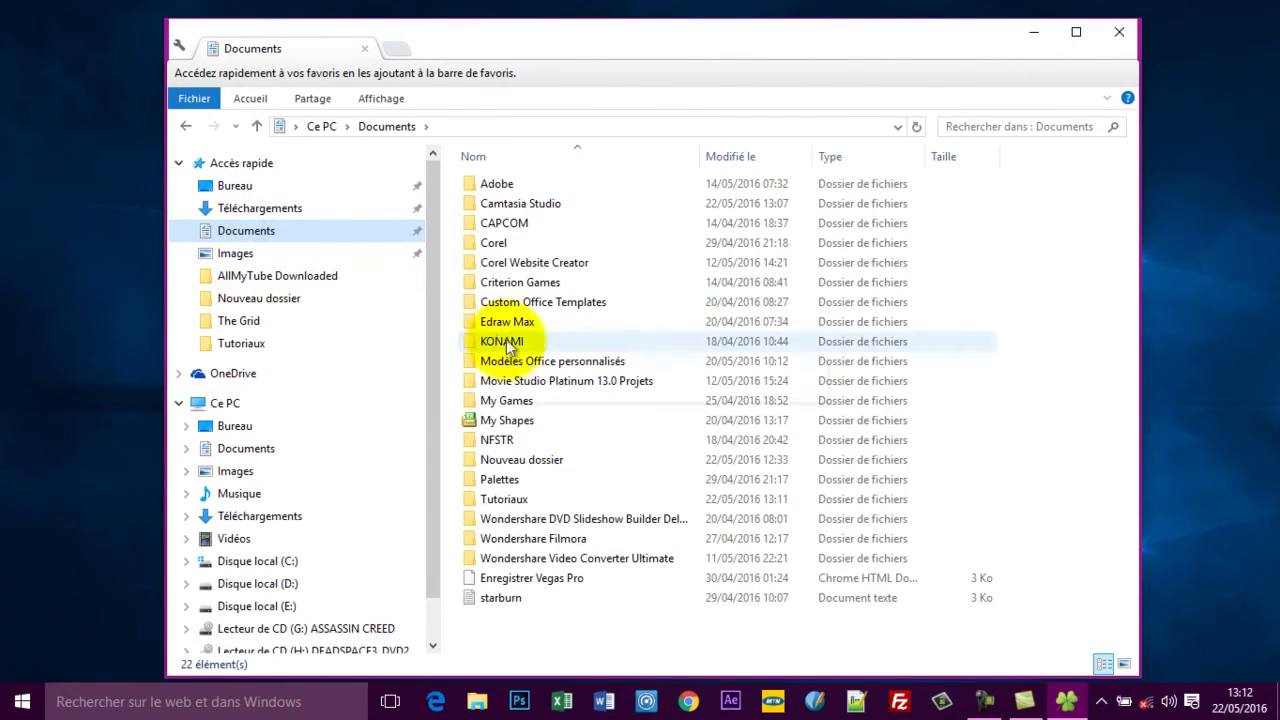
double_click(506, 499)
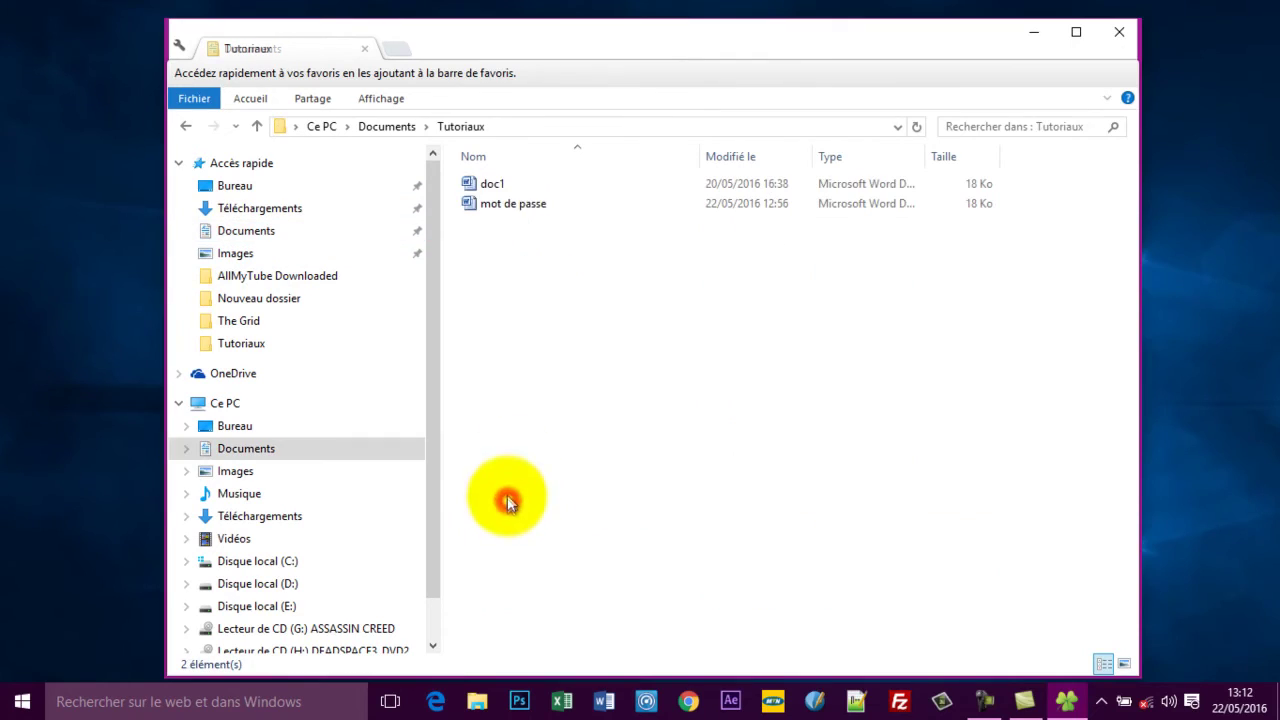
click(508, 207)
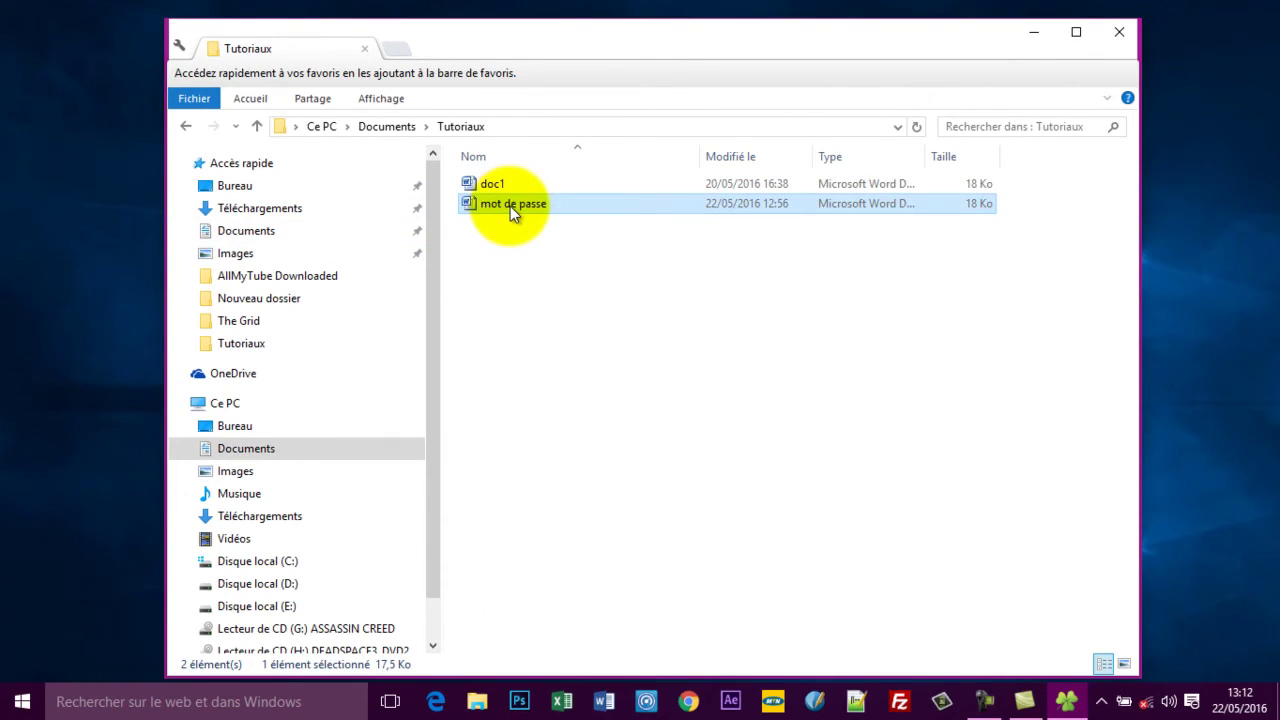
double_click(510, 206)
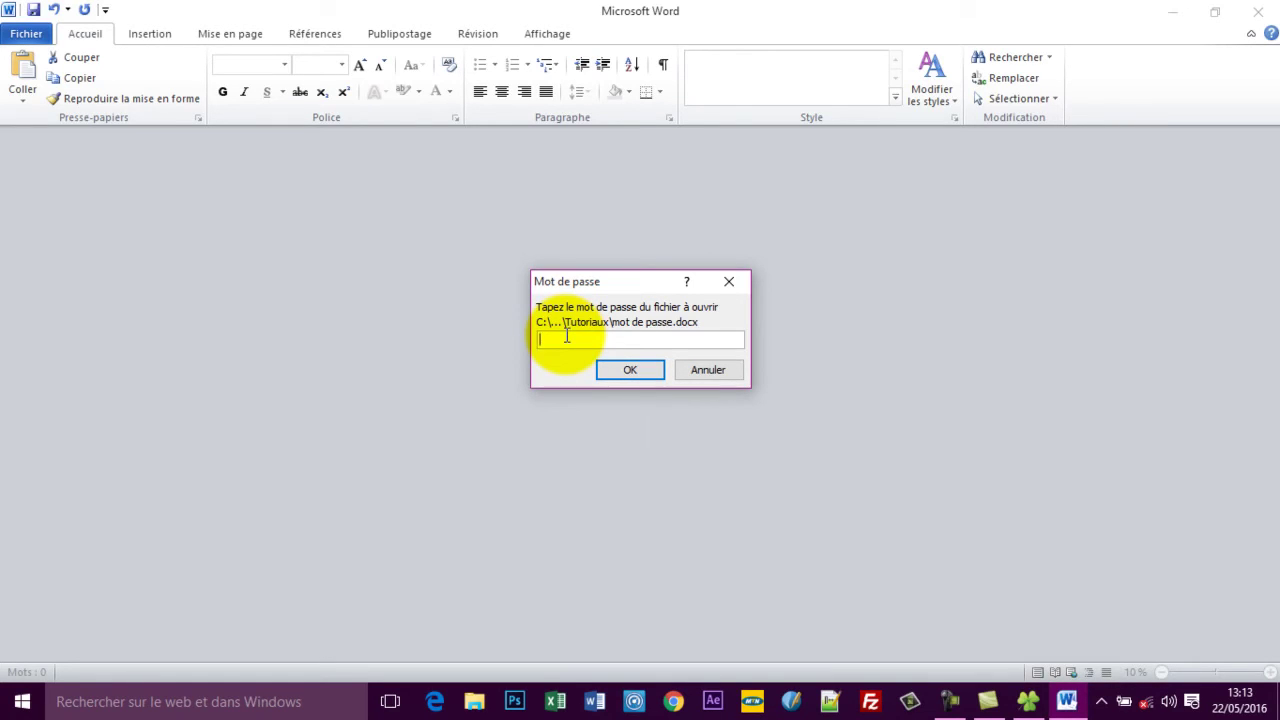
Enter the document's password in the Mot de passe prompt to unlock it.
text(12345)
key(Return)
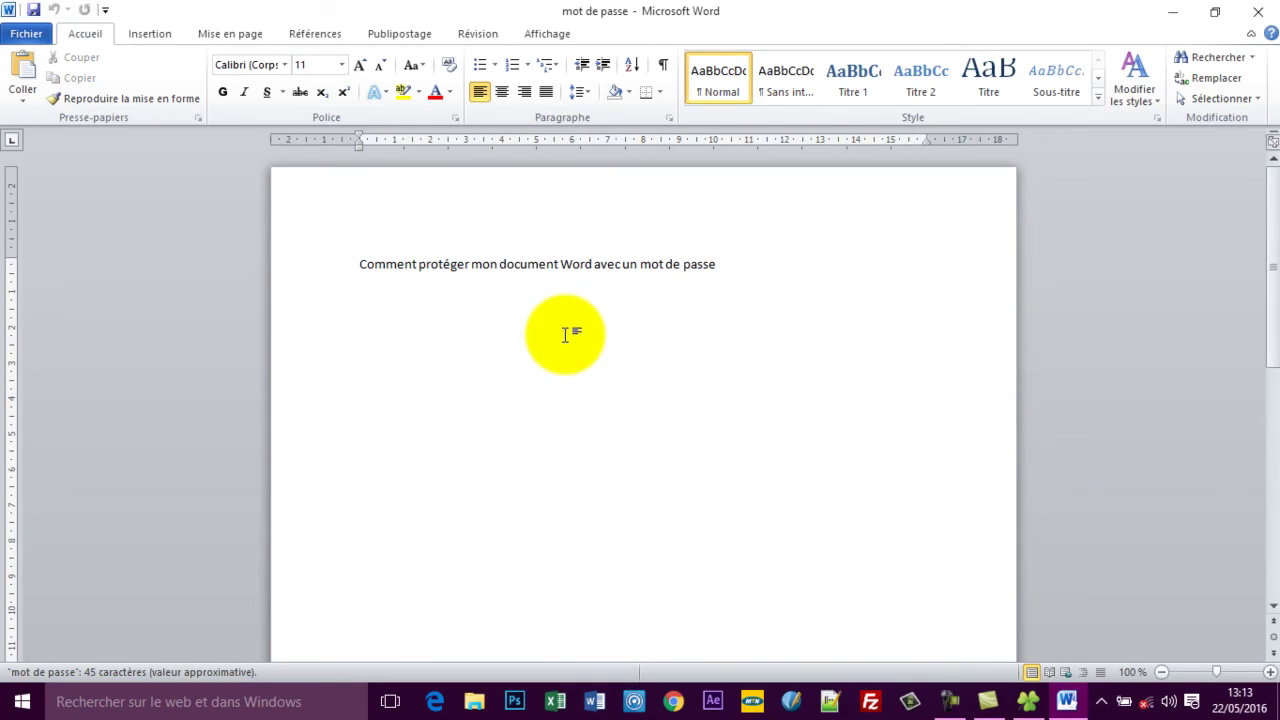